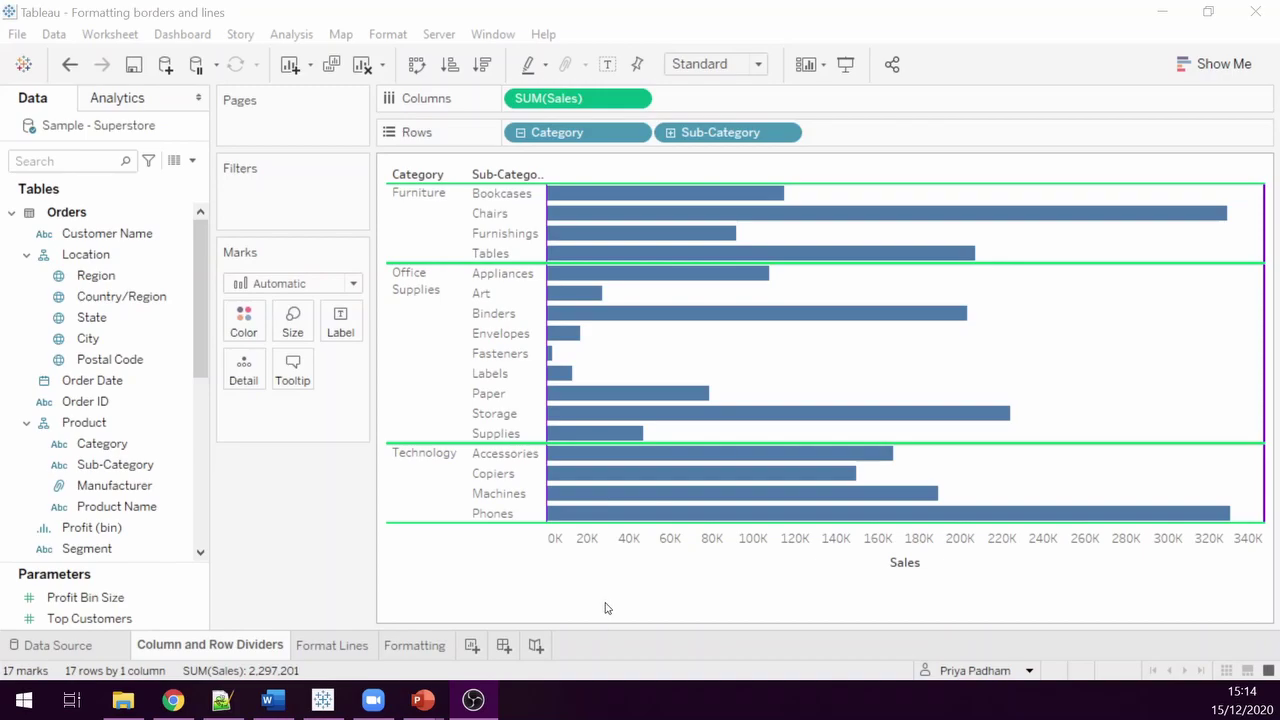
Step: Open the chart's Format pane and widen it so font names like Tableau Book 9pt read fully
right_click(933, 355)
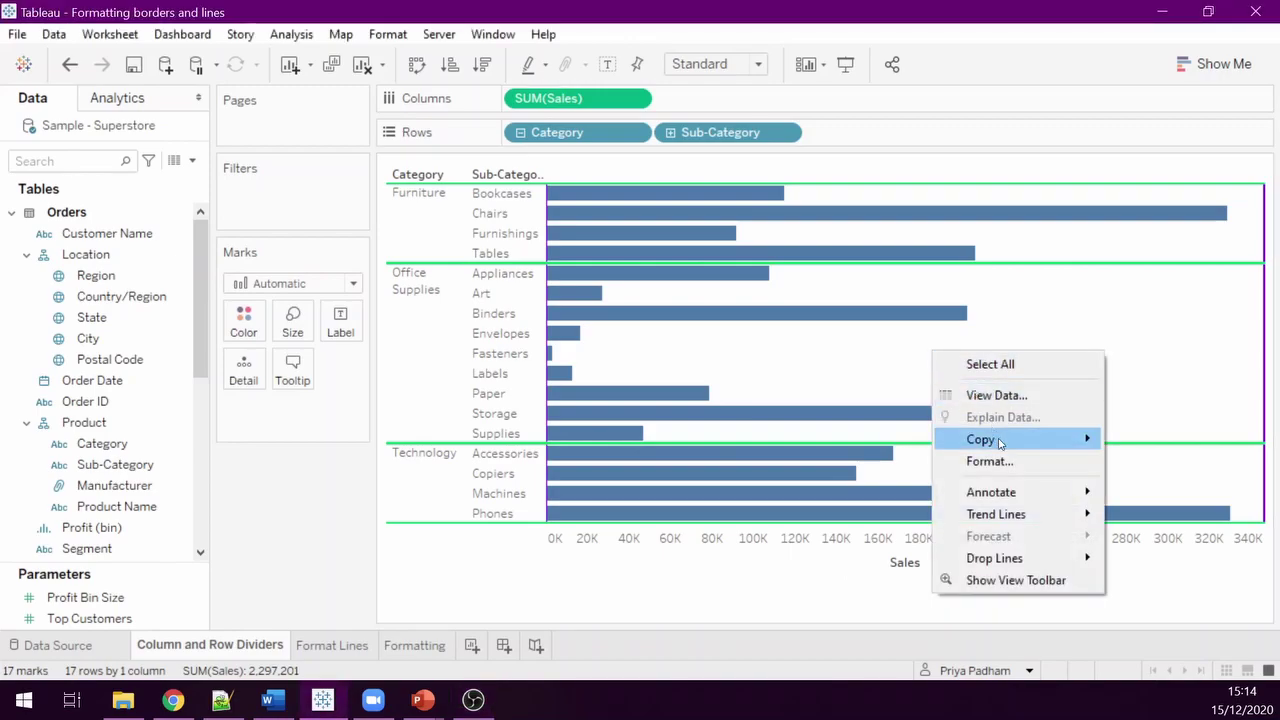
left_click(1008, 466)
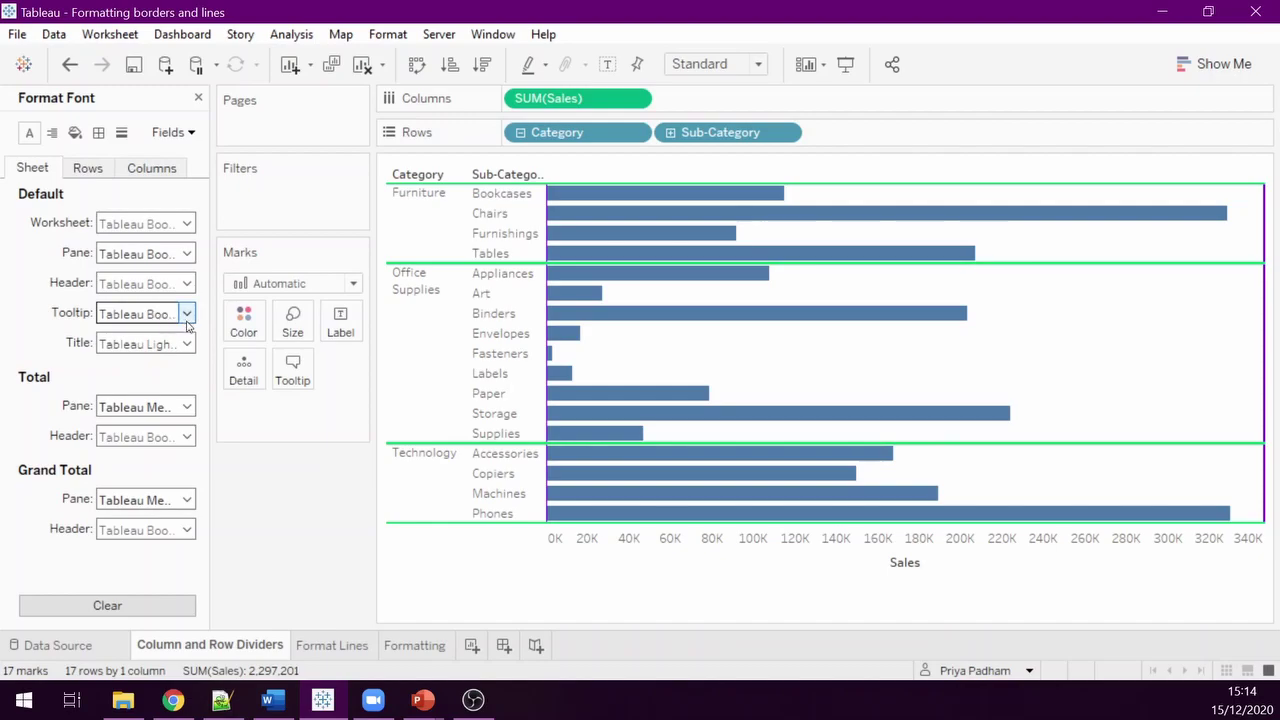
left_click_drag(211, 326, 349, 390)
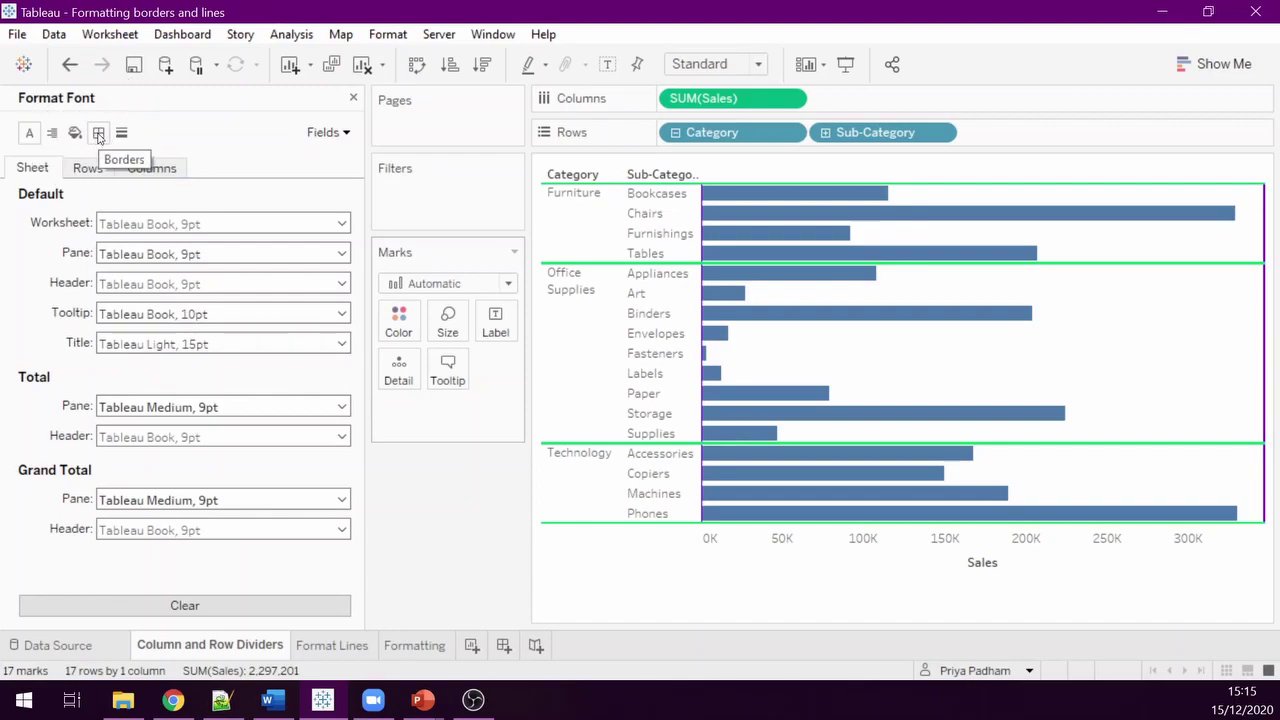
Step: Show the sheet's Borders settings and bring the Row Divider and Column Divider options into view
left_click(98, 134)
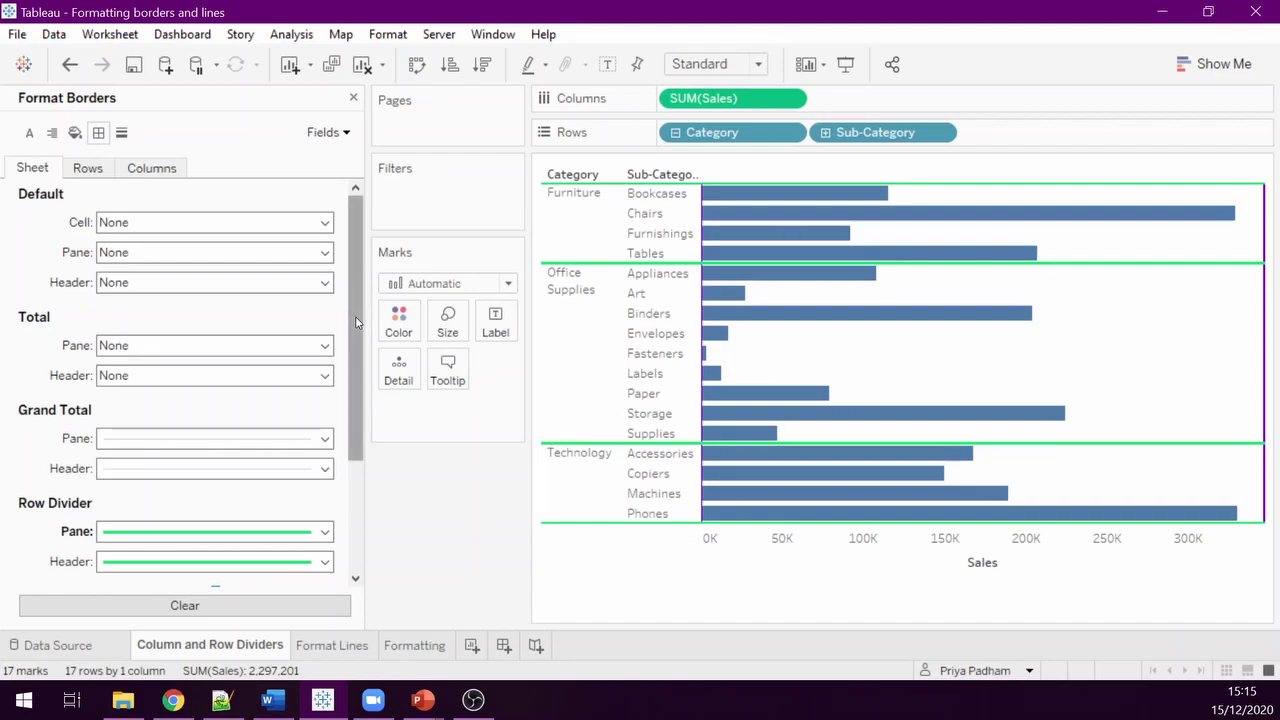
left_click(33, 172)
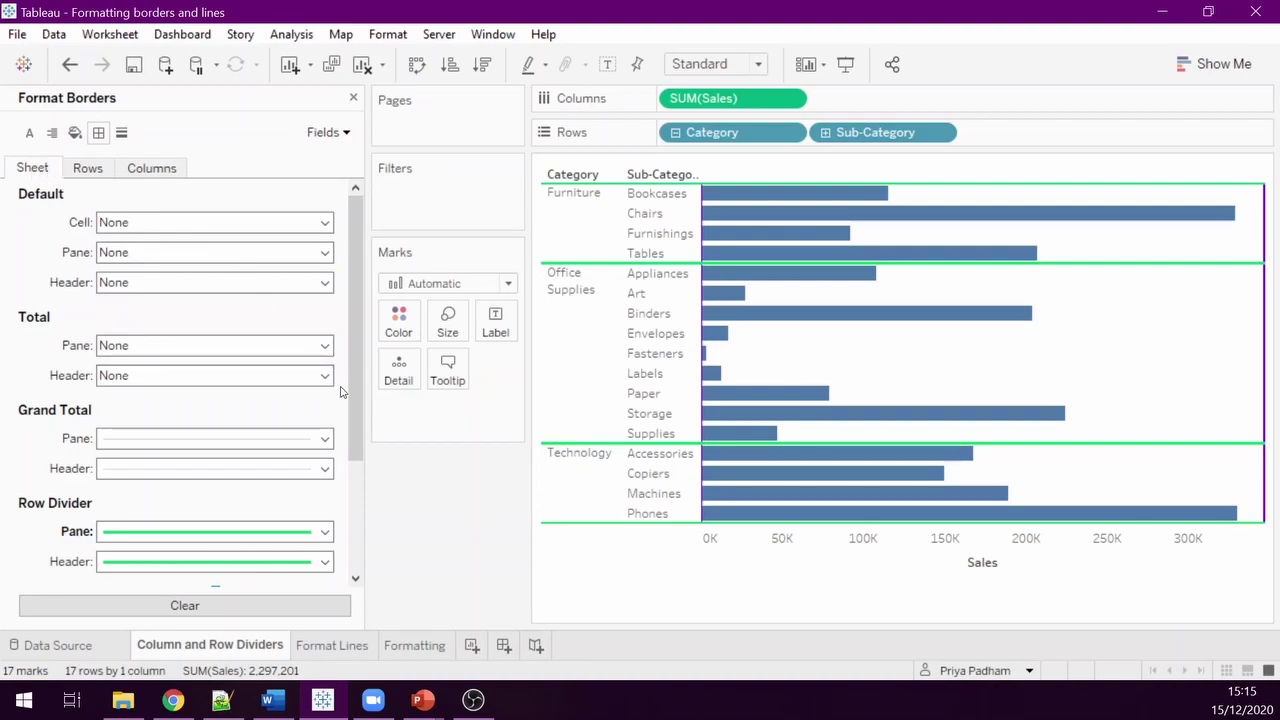
scroll(340, 392, "down", 2)
scroll(340, 392, "down", 3)
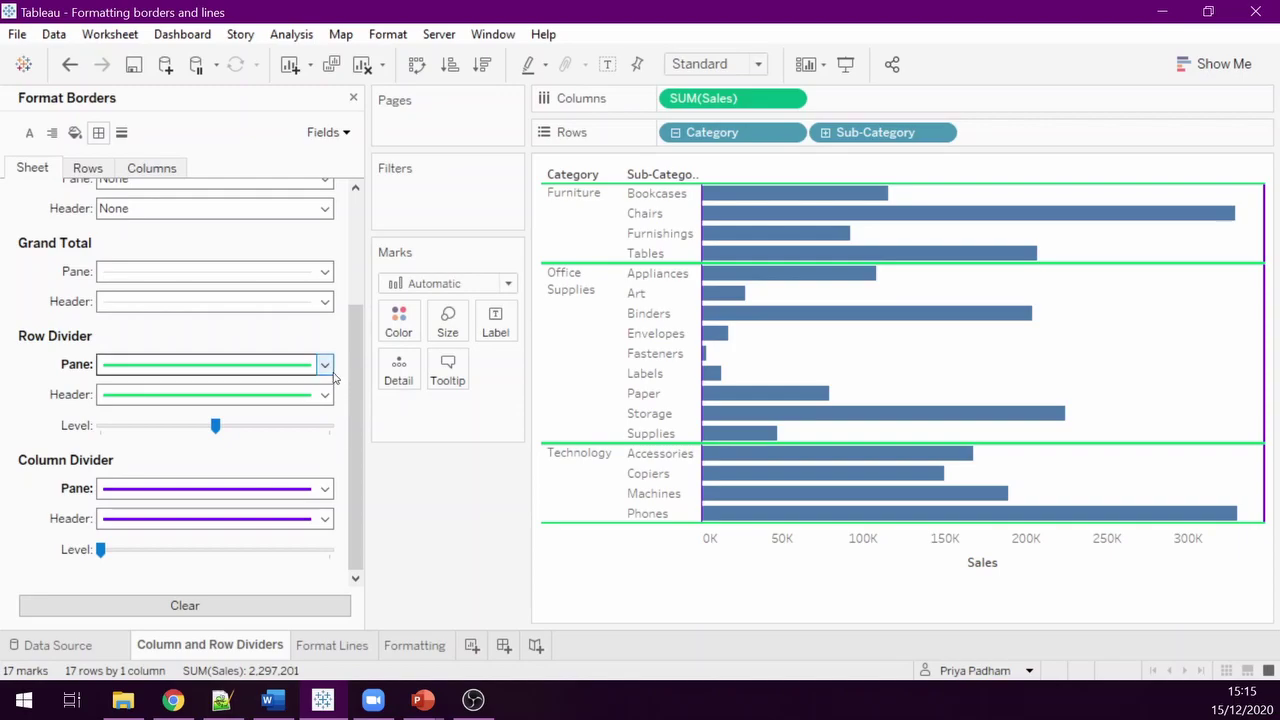
left_click(326, 366)
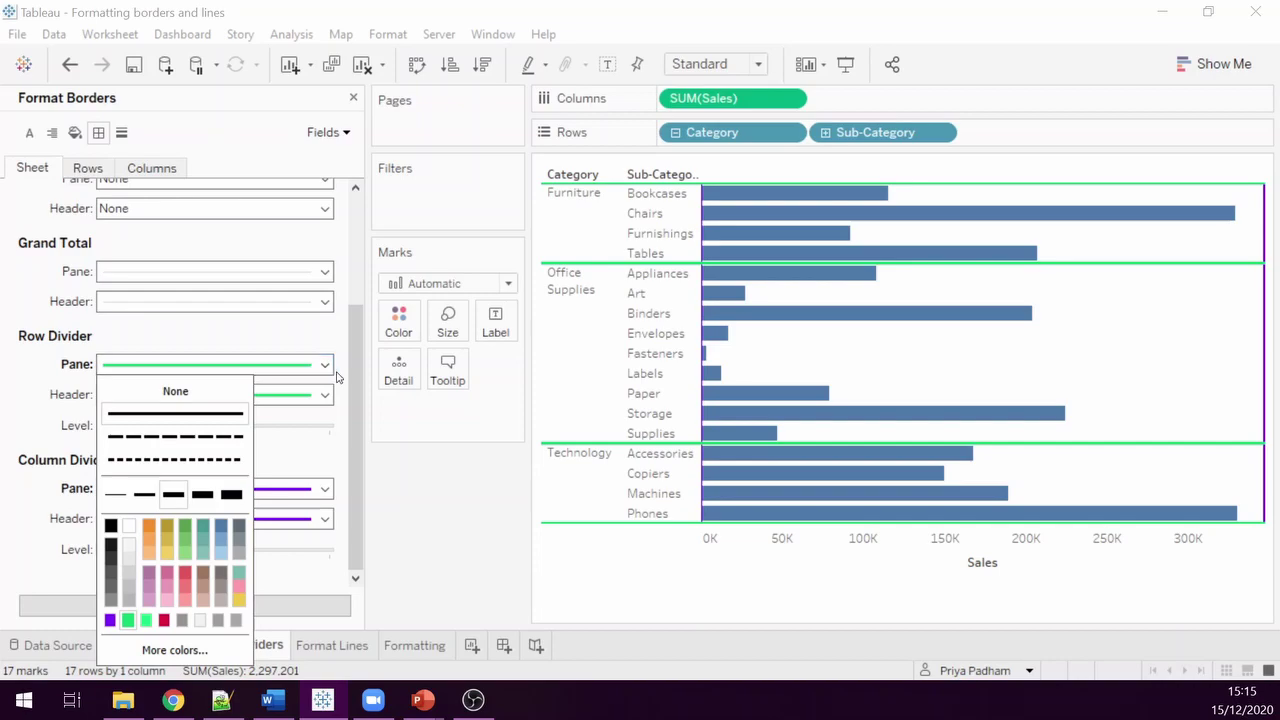
Step: Set the Column Divider pane line to None
left_click(337, 461)
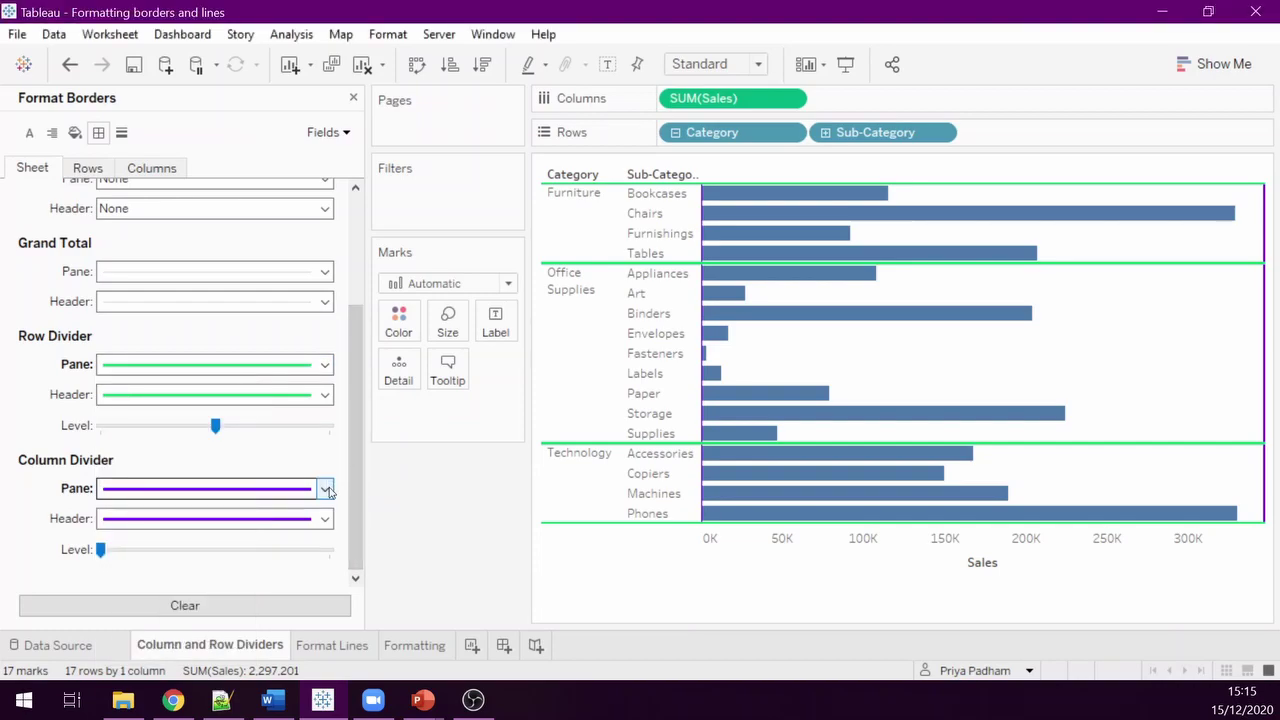
left_click(326, 489)
left_click(192, 205)
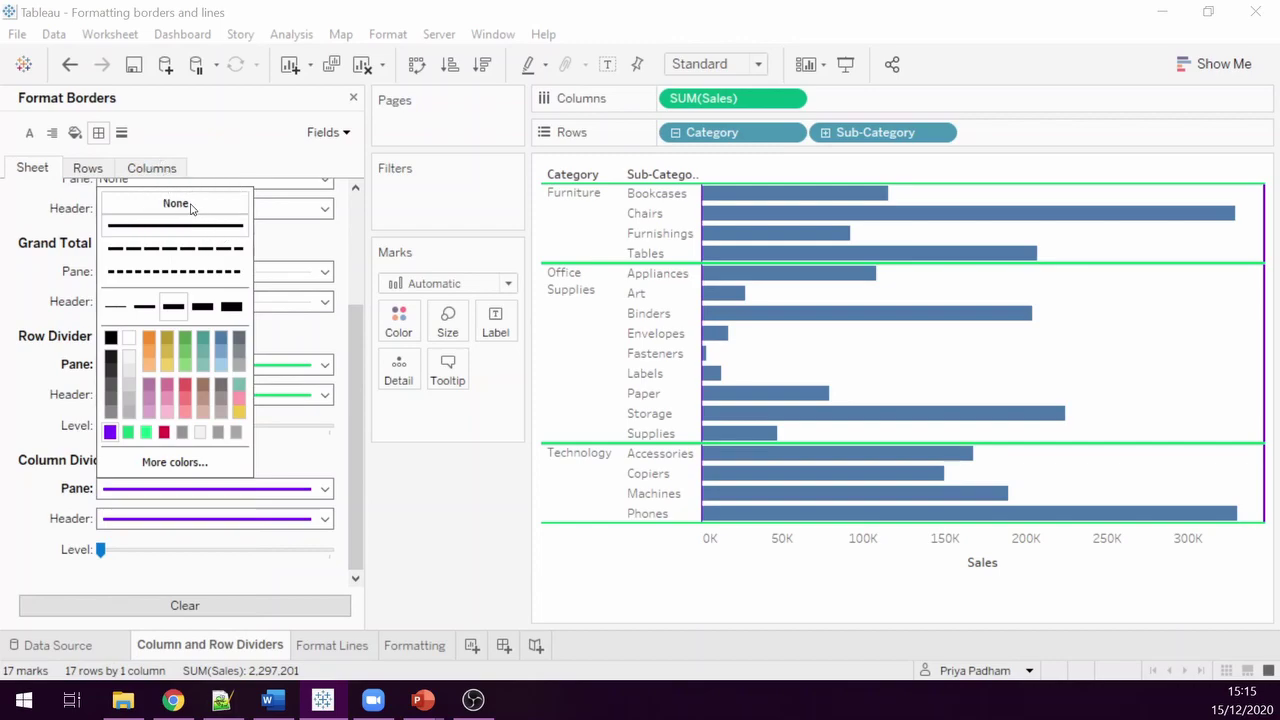
left_click(192, 206)
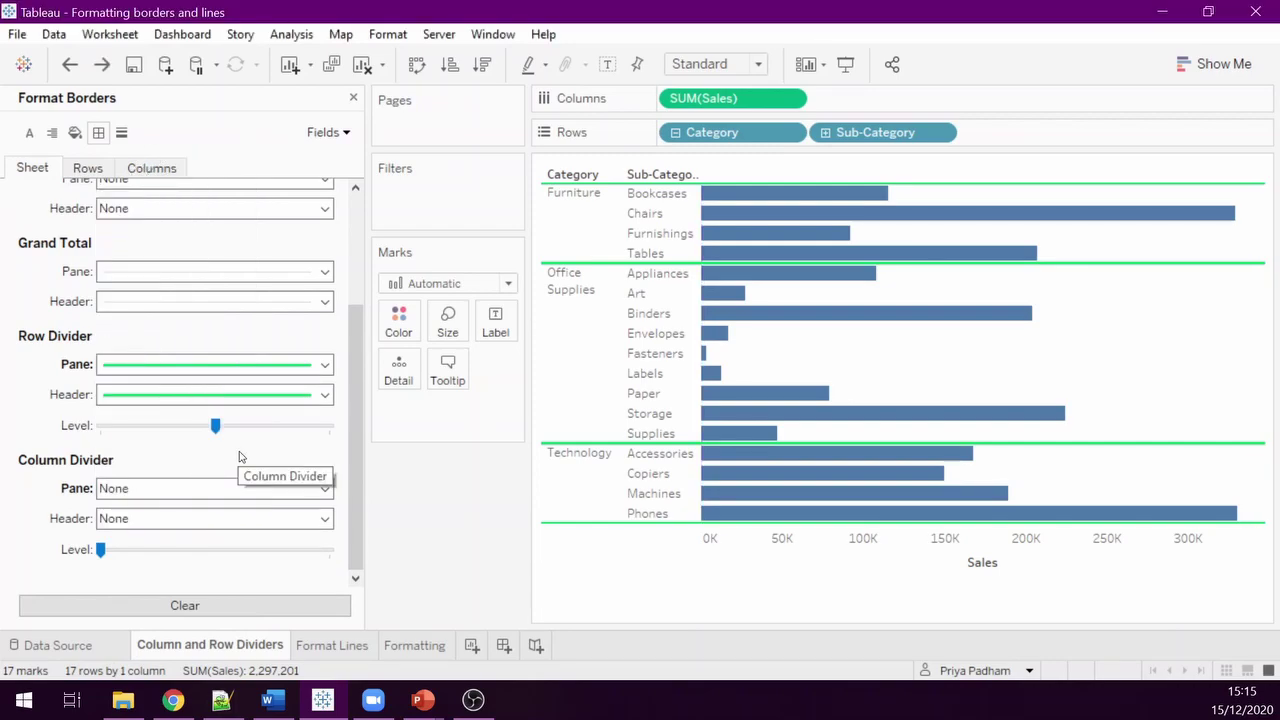
Step: Make the Row Divider pane line the thinnest weight in black
left_click(324, 365)
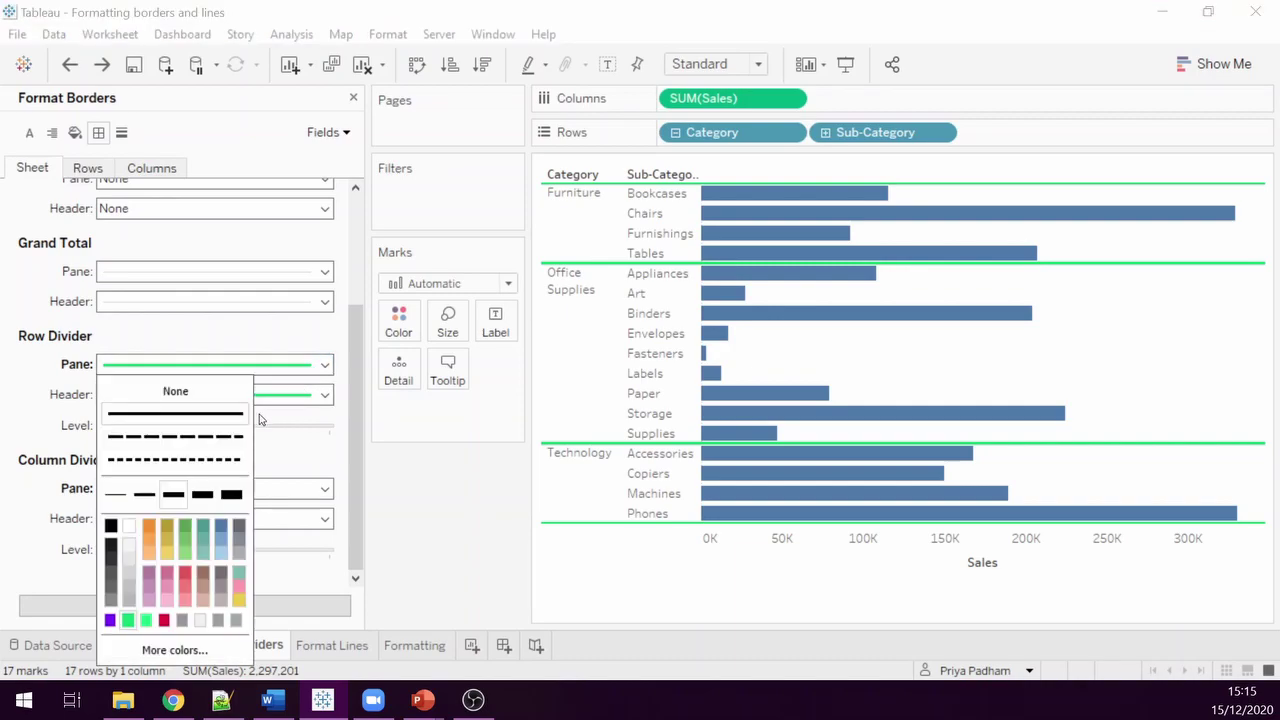
left_click(116, 494)
left_click(111, 528)
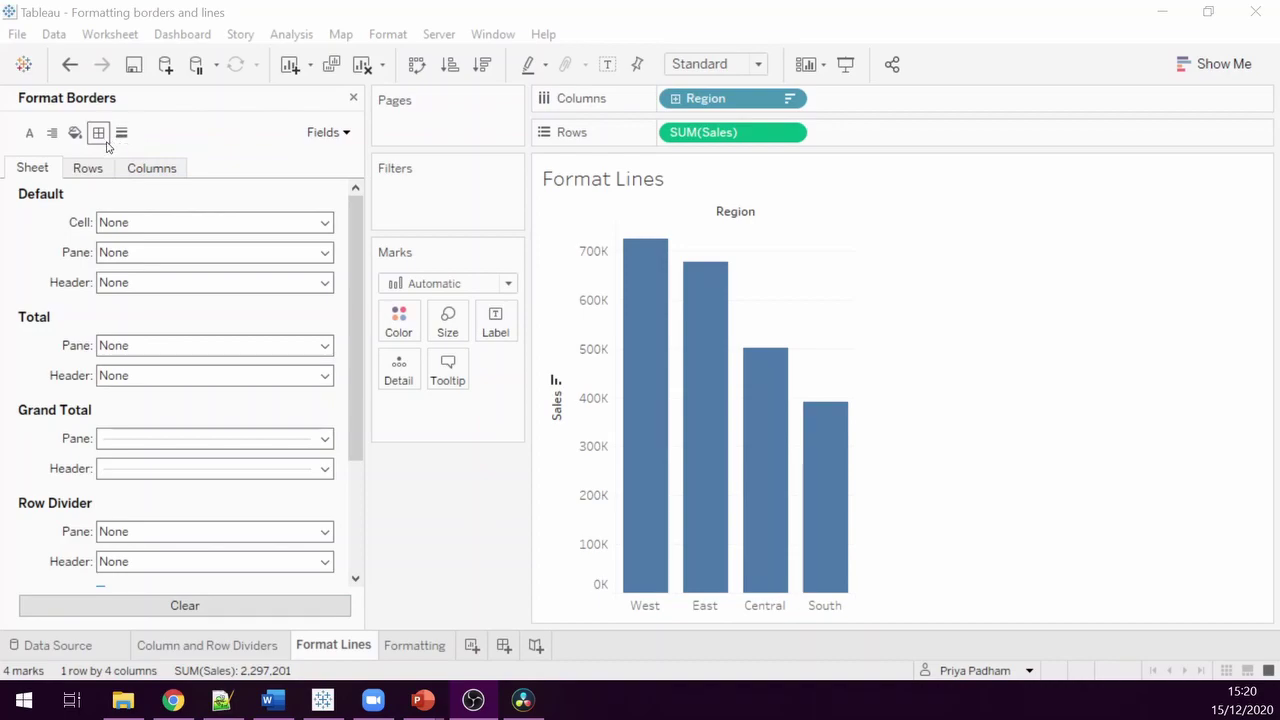
Step: Switch the Format pane from Borders to the Lines settings for the Format Lines sheet
left_click(121, 133)
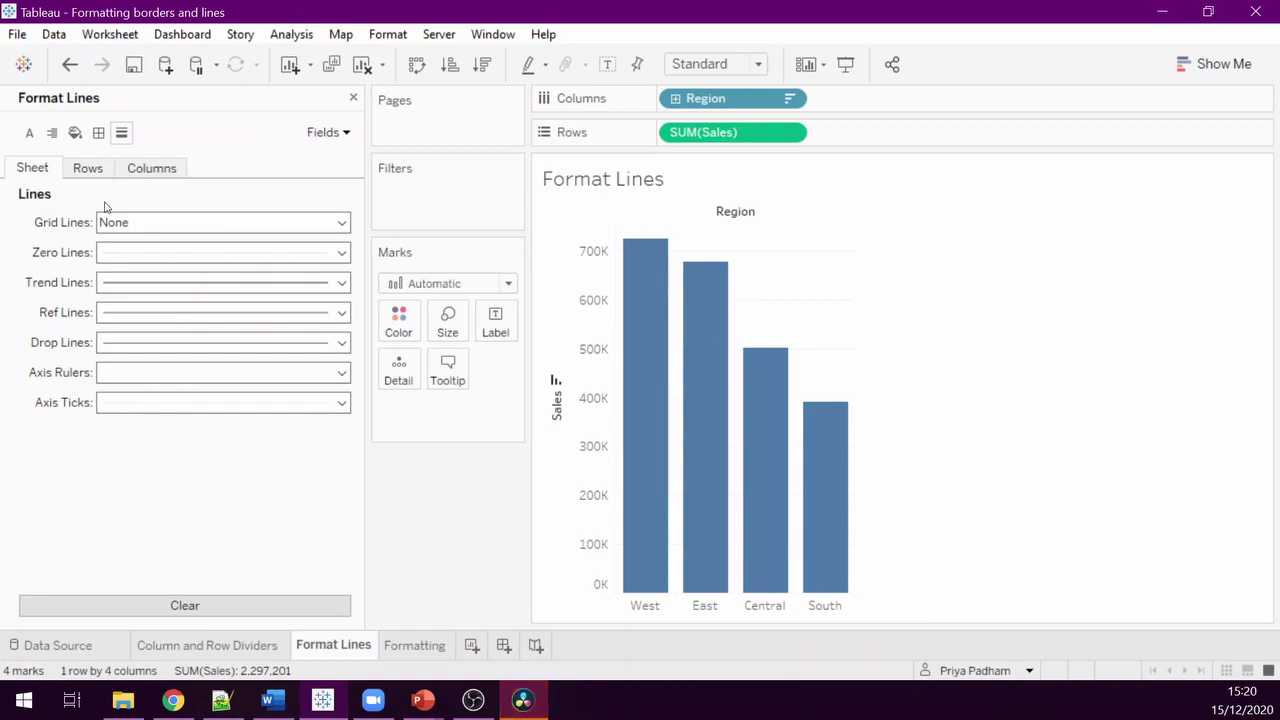
left_click(32, 170)
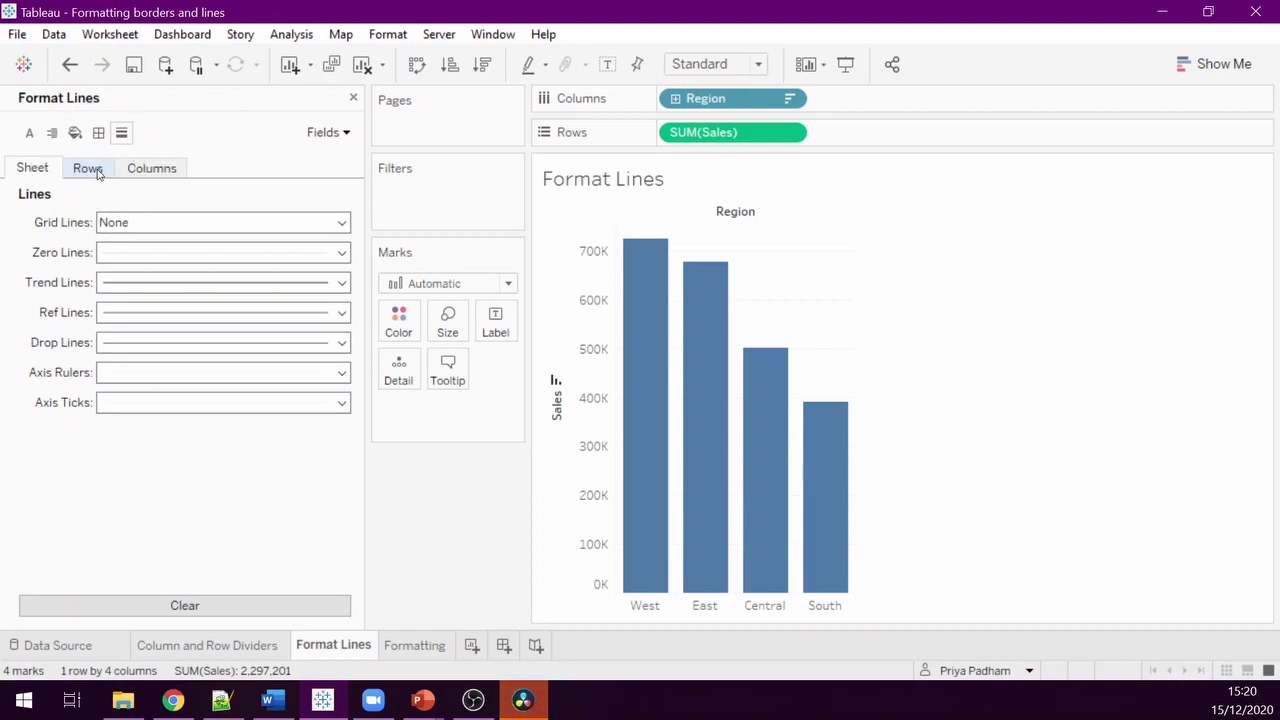
Step: Set the Rows Grid Lines to None so the bars have no horizontal gridlines
left_click(88, 168)
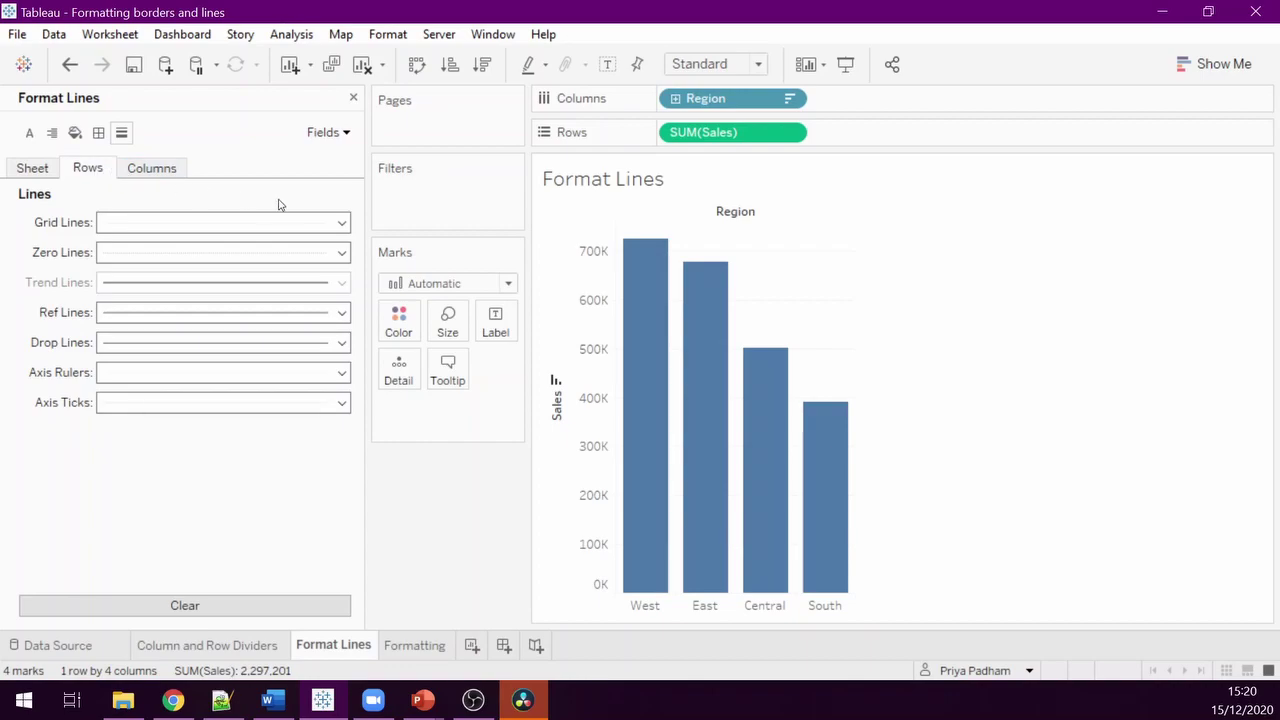
left_click(343, 225)
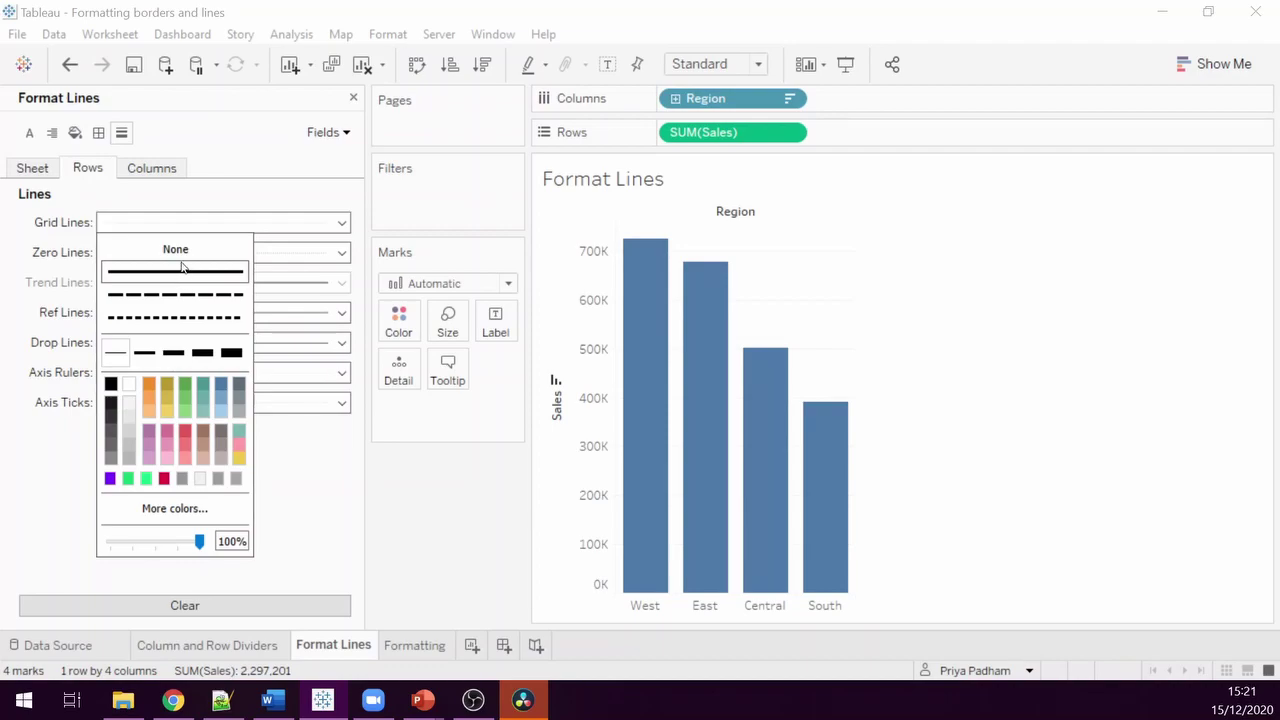
left_click(183, 261)
left_click(330, 440)
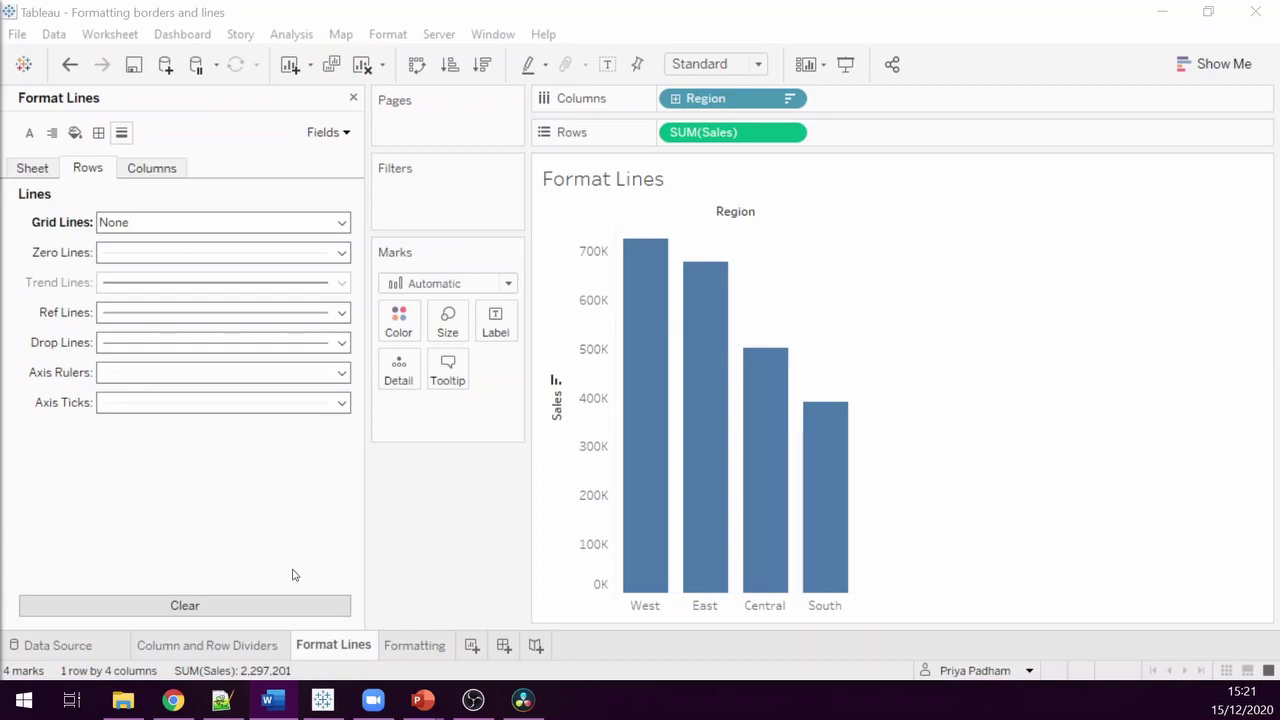
Step: Set the Rows Axis Rulers to None, removing the Sales axis ruler line
left_click(240, 606)
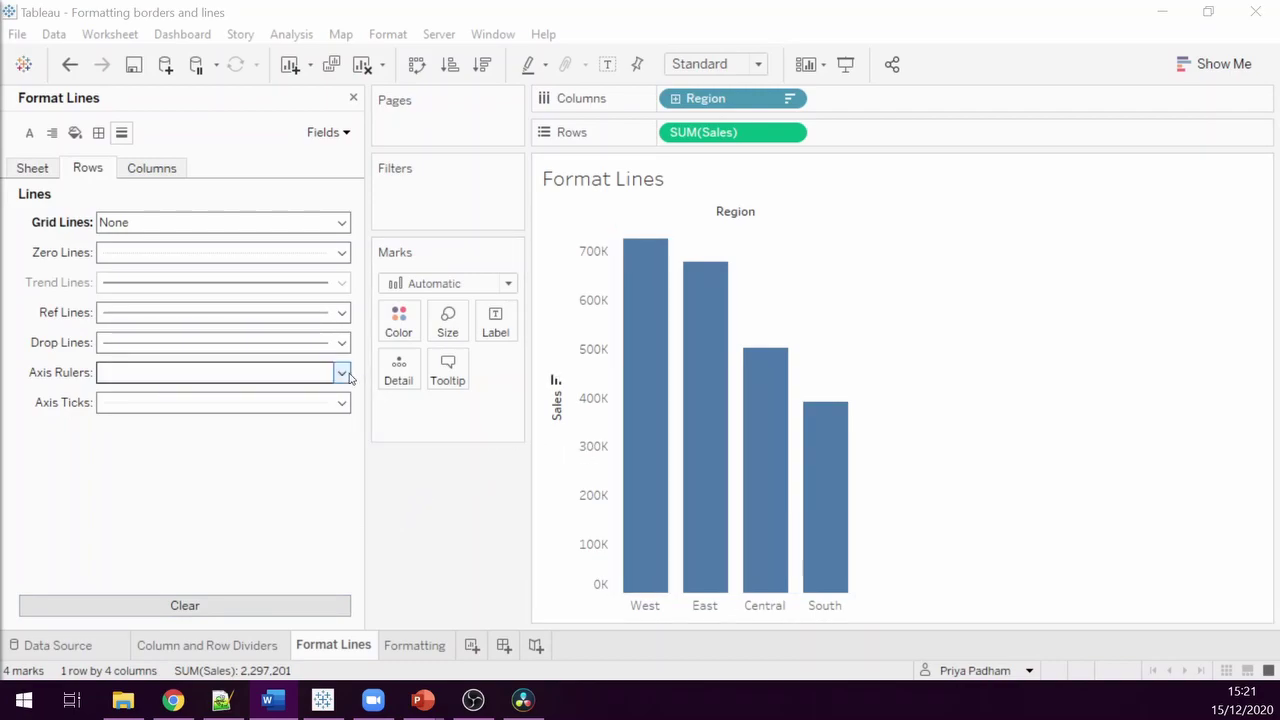
left_click(341, 375)
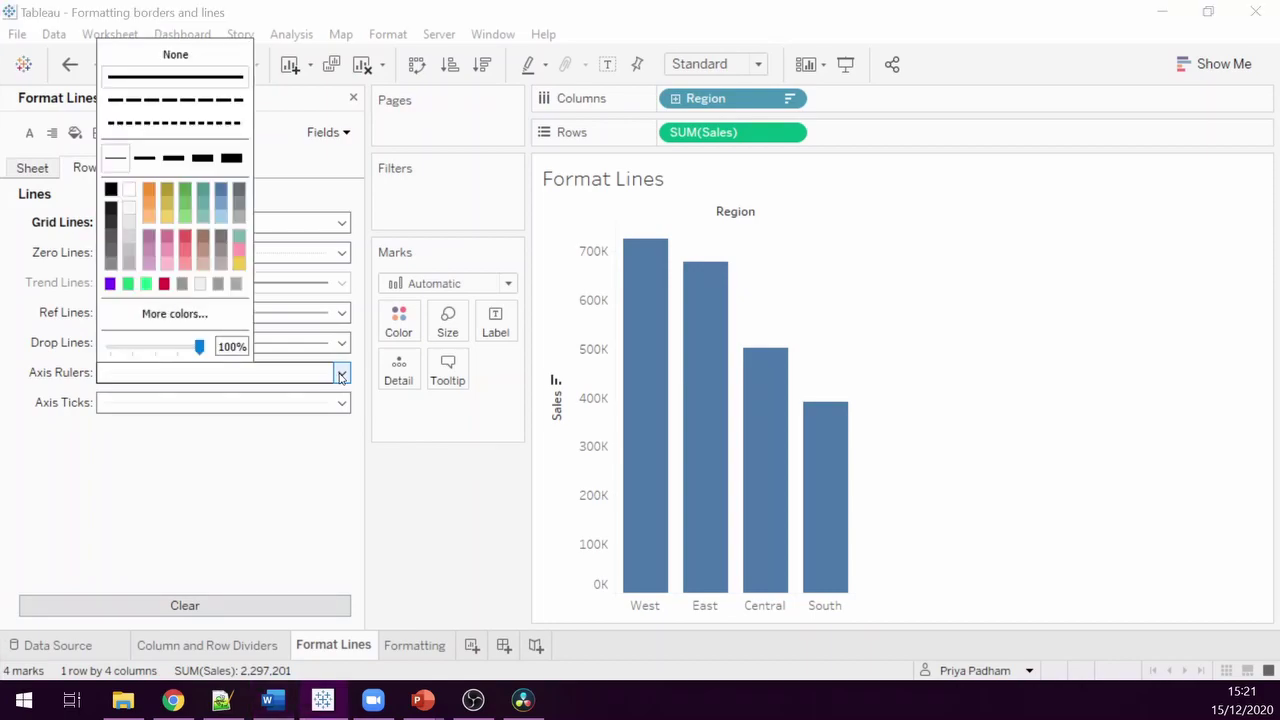
left_click(205, 56)
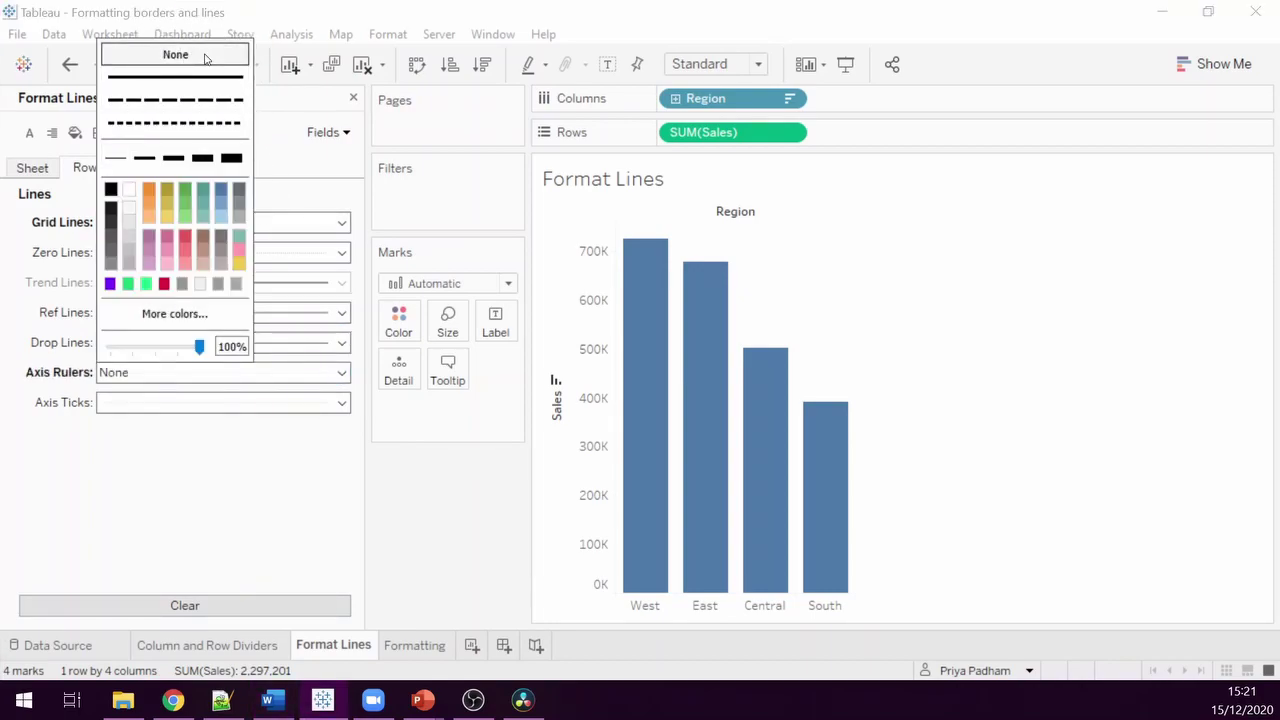
left_click(302, 505)
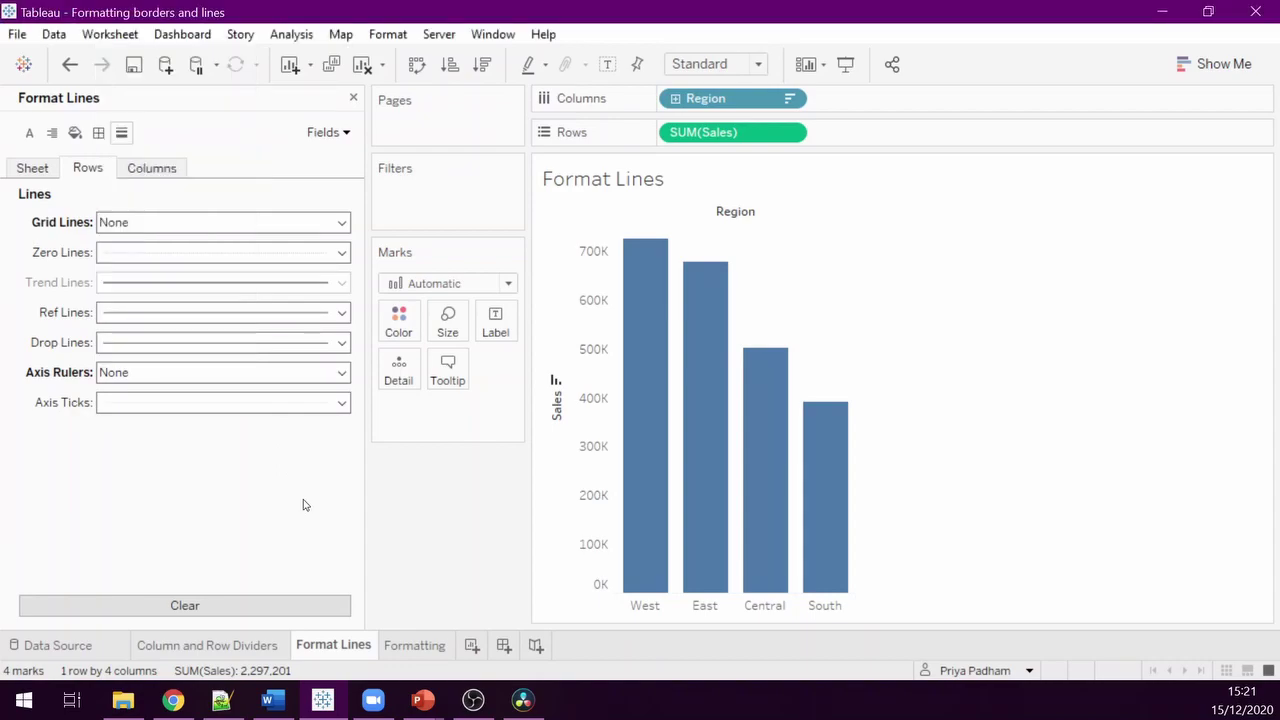
Step: Give the Columns axis ruler the second line width, black colour and 76% opacity
left_click(154, 170)
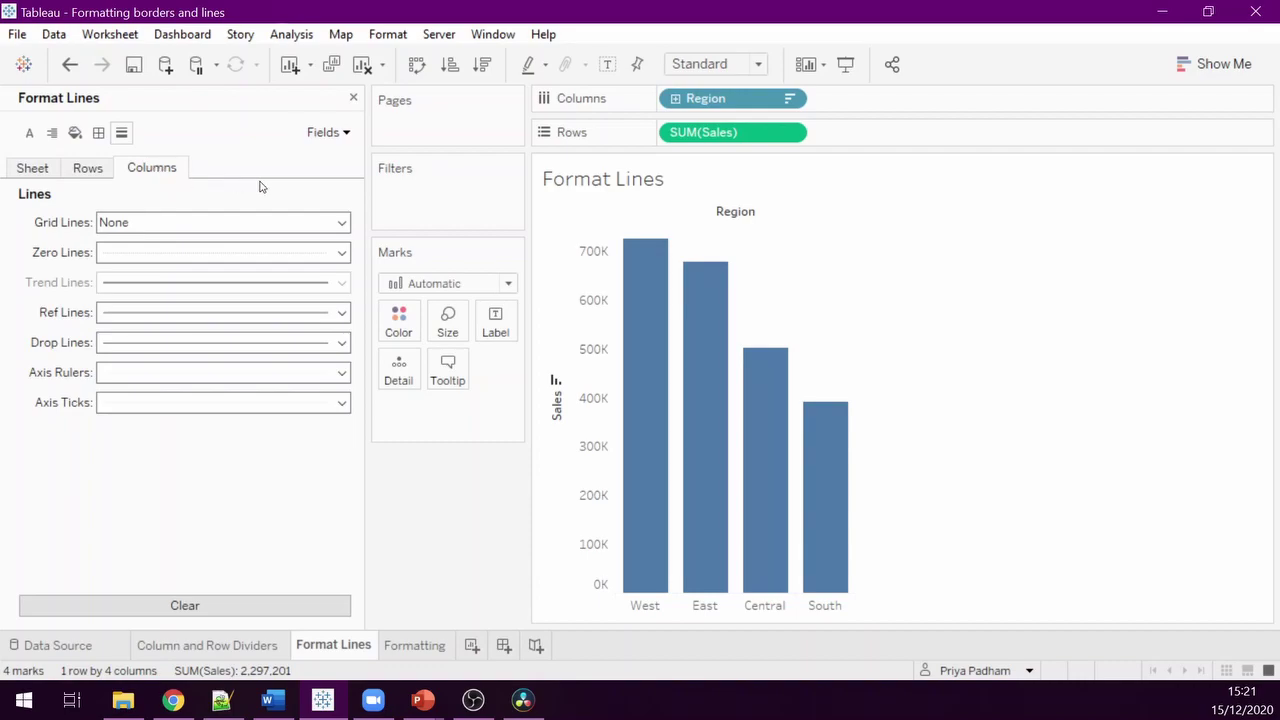
left_click(343, 372)
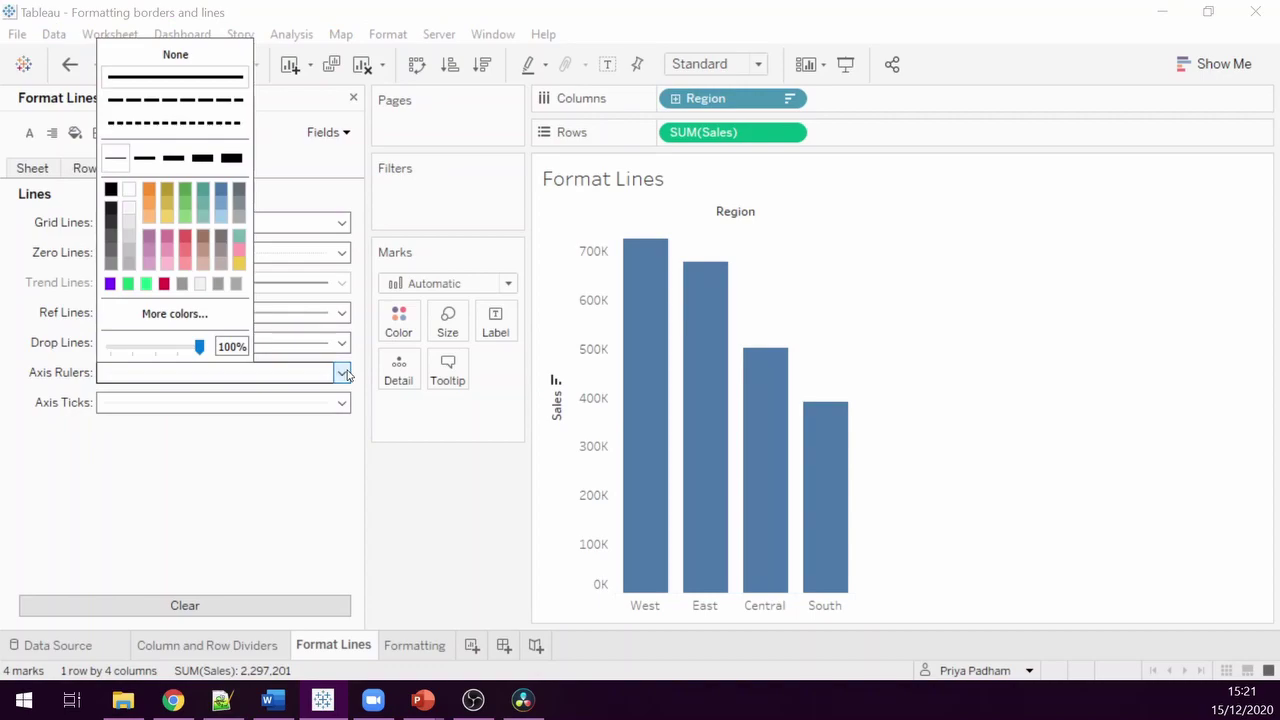
left_click(144, 157)
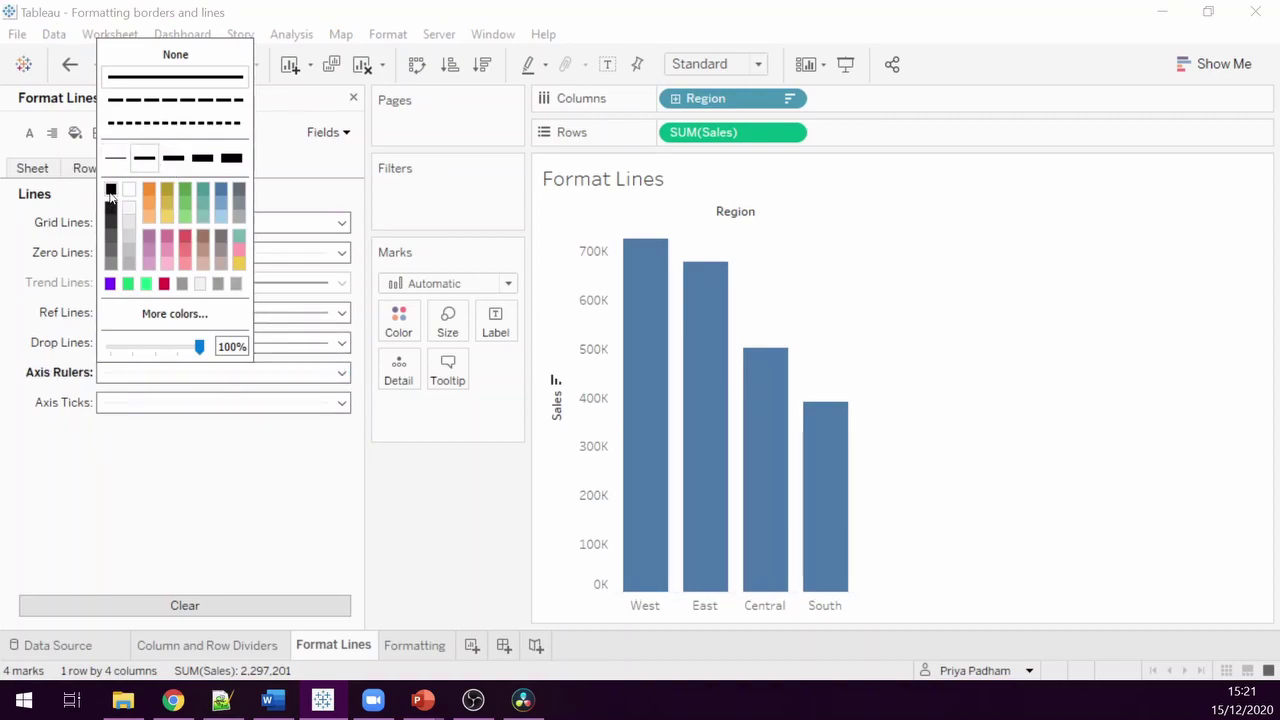
left_click(110, 191)
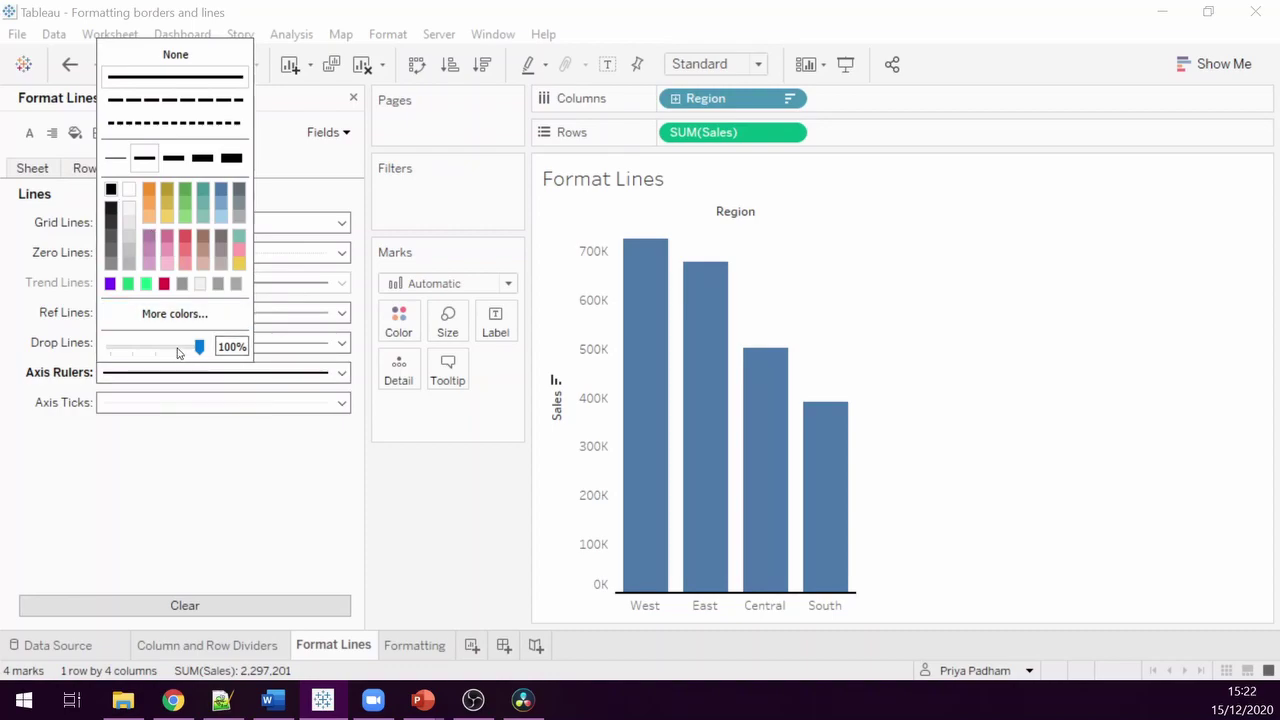
left_click_drag(183, 350, 179, 350)
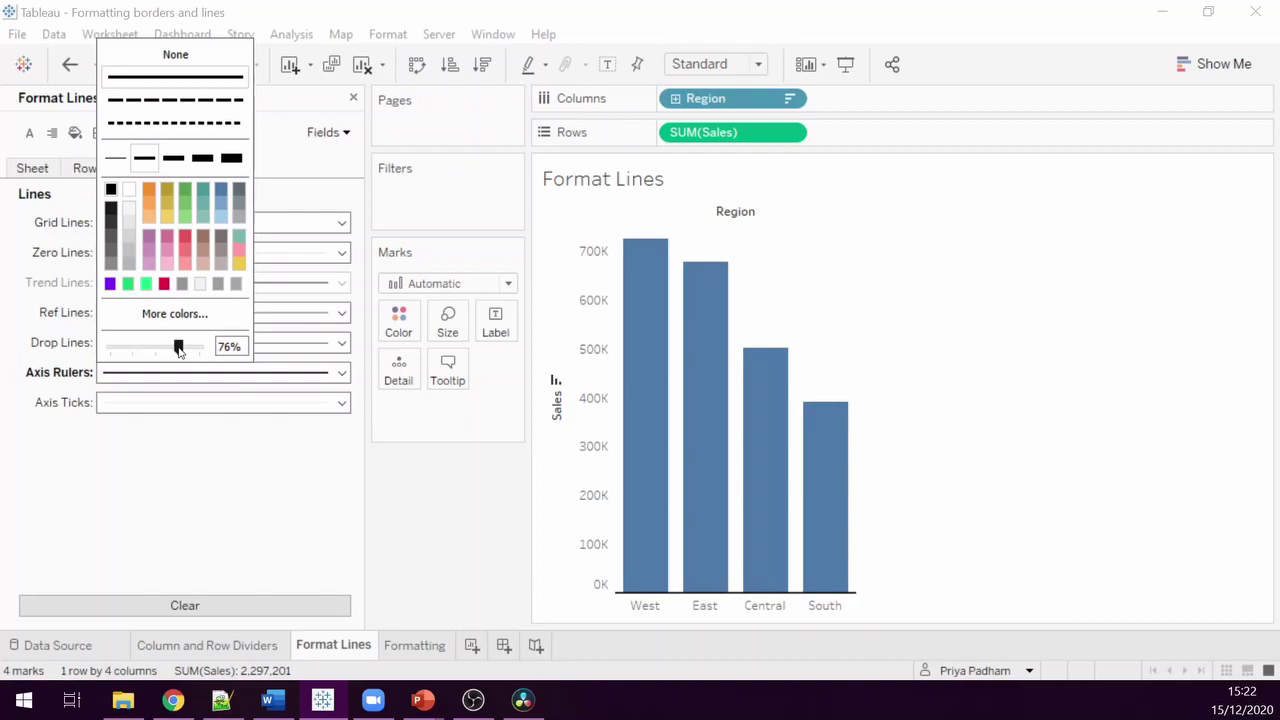
left_click(256, 465)
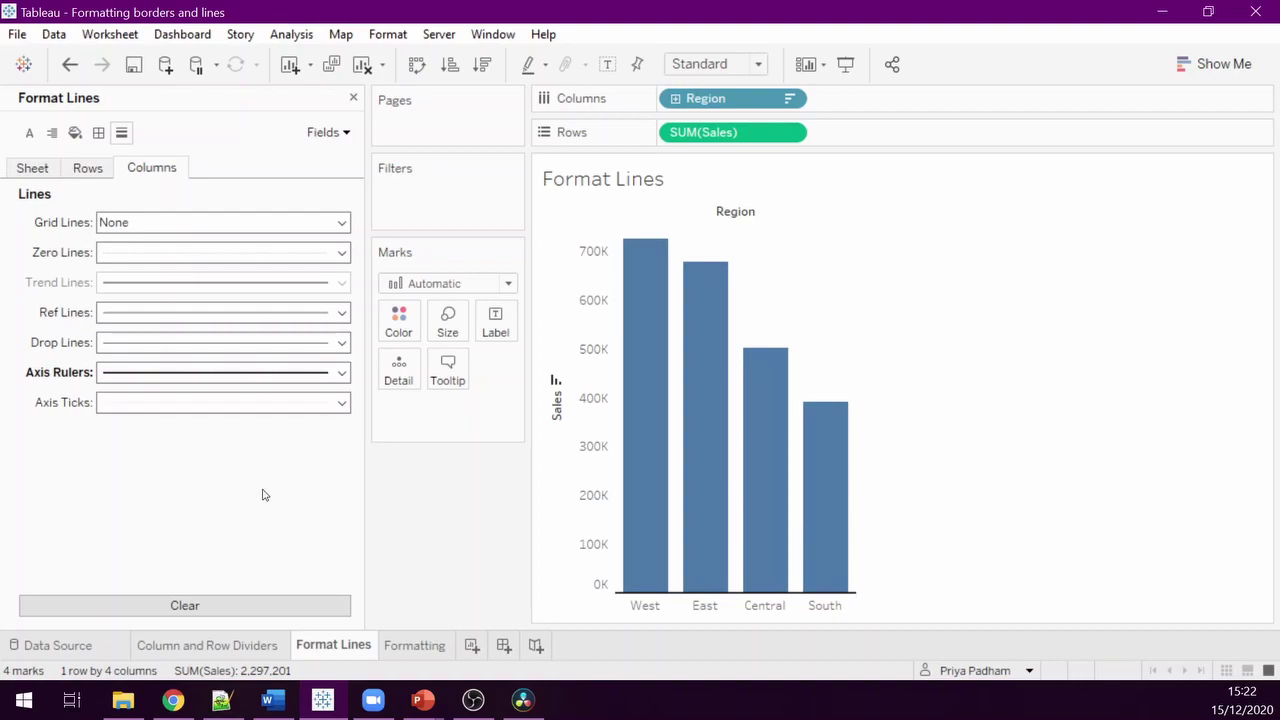
Step: Copy the Format Lines sheet's formatting
mouse_move(335, 652)
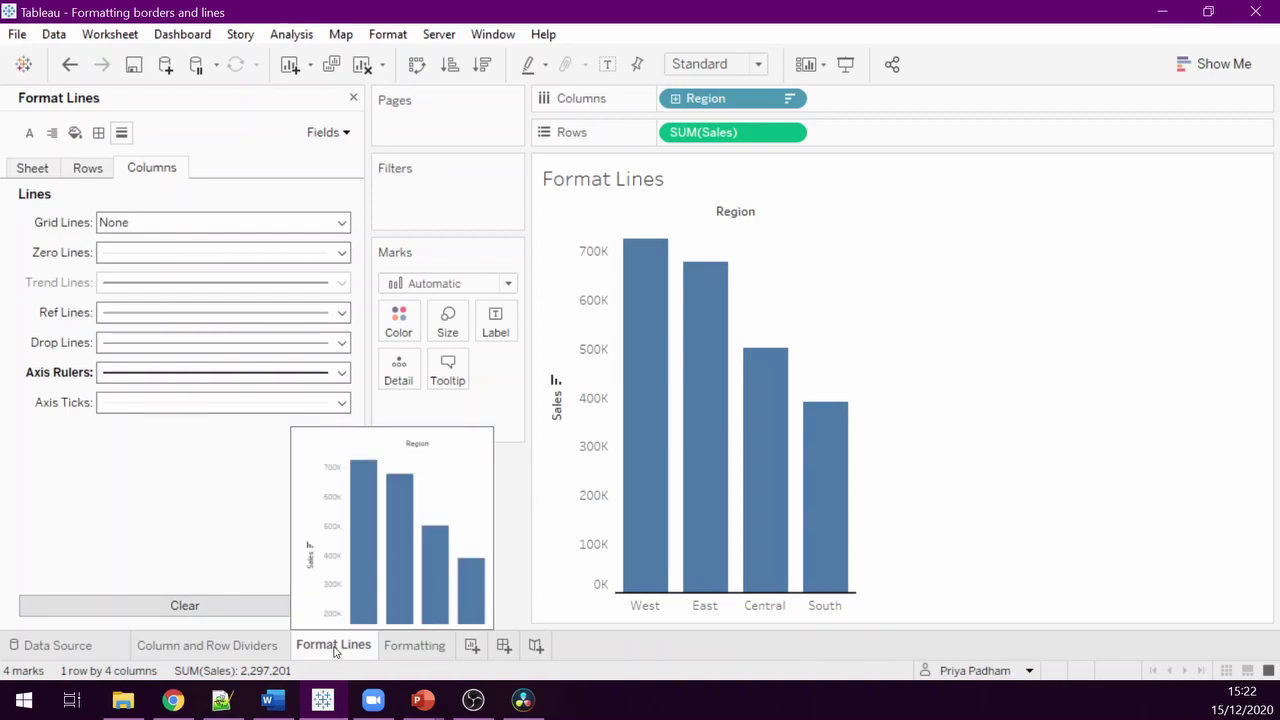
right_click(335, 652)
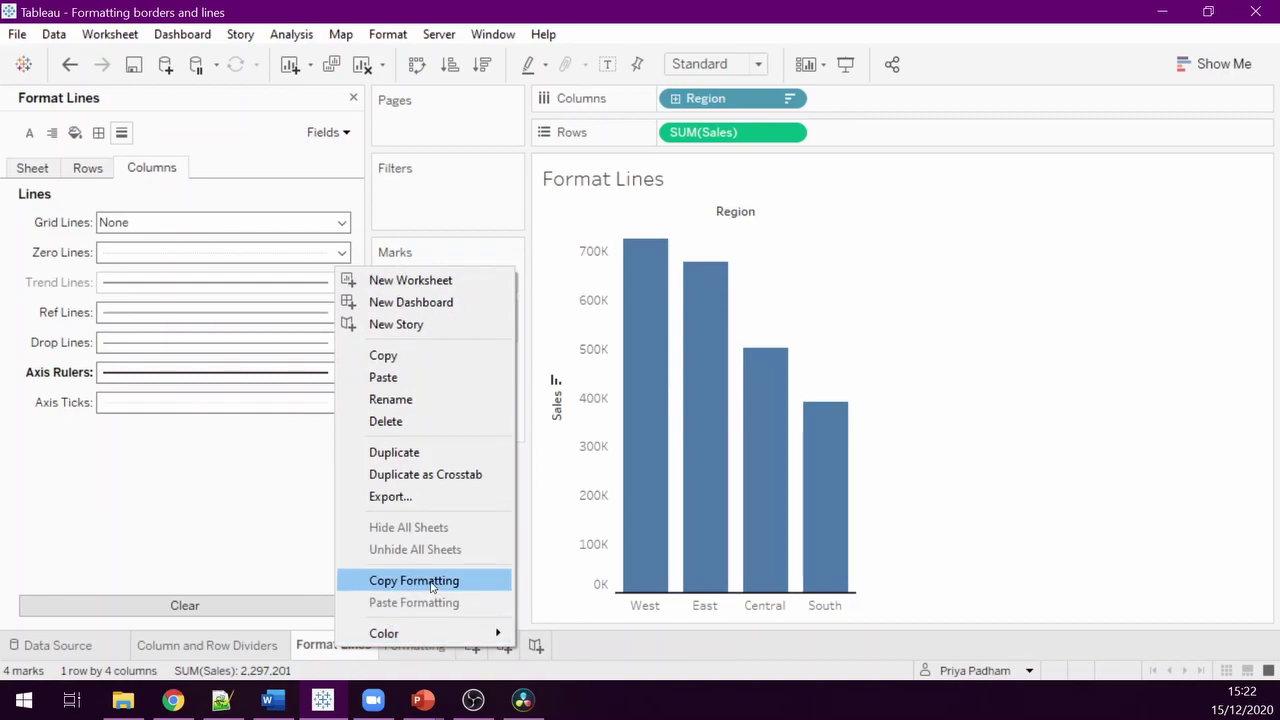
left_click(432, 581)
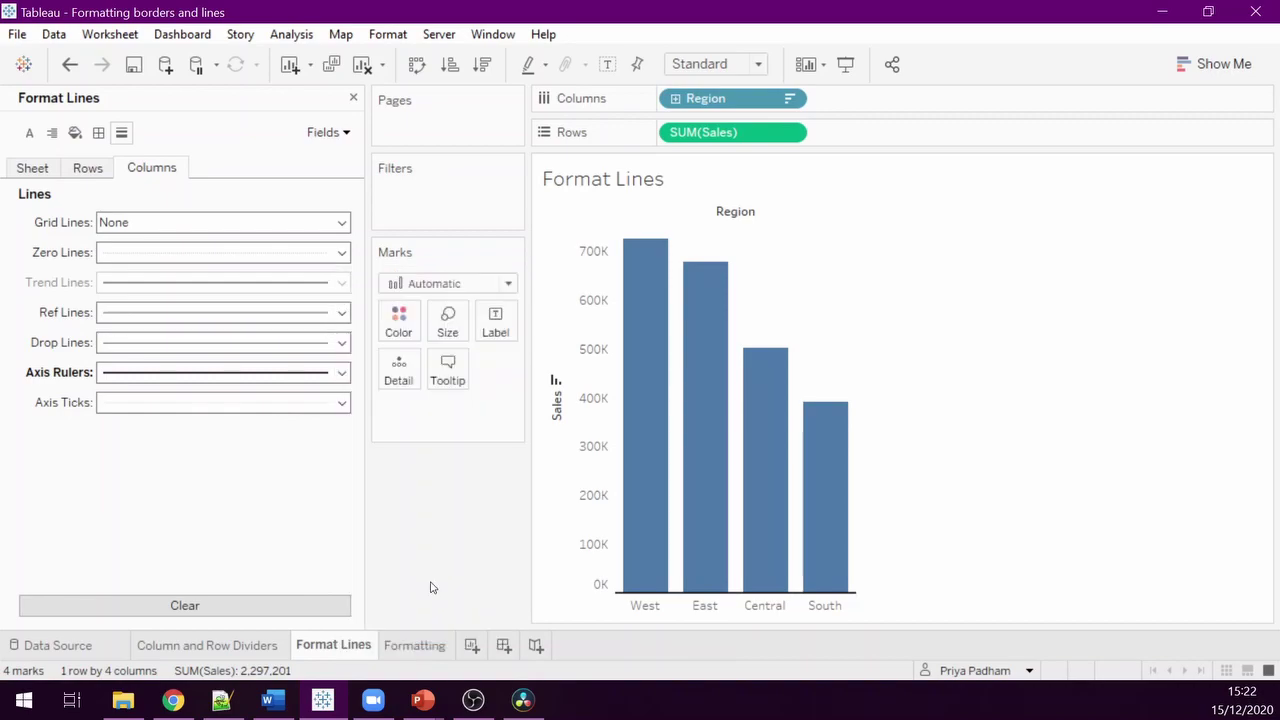
Step: Paste the copied formatting onto the Formatting sheet's Sub-Category chart
left_click(414, 647)
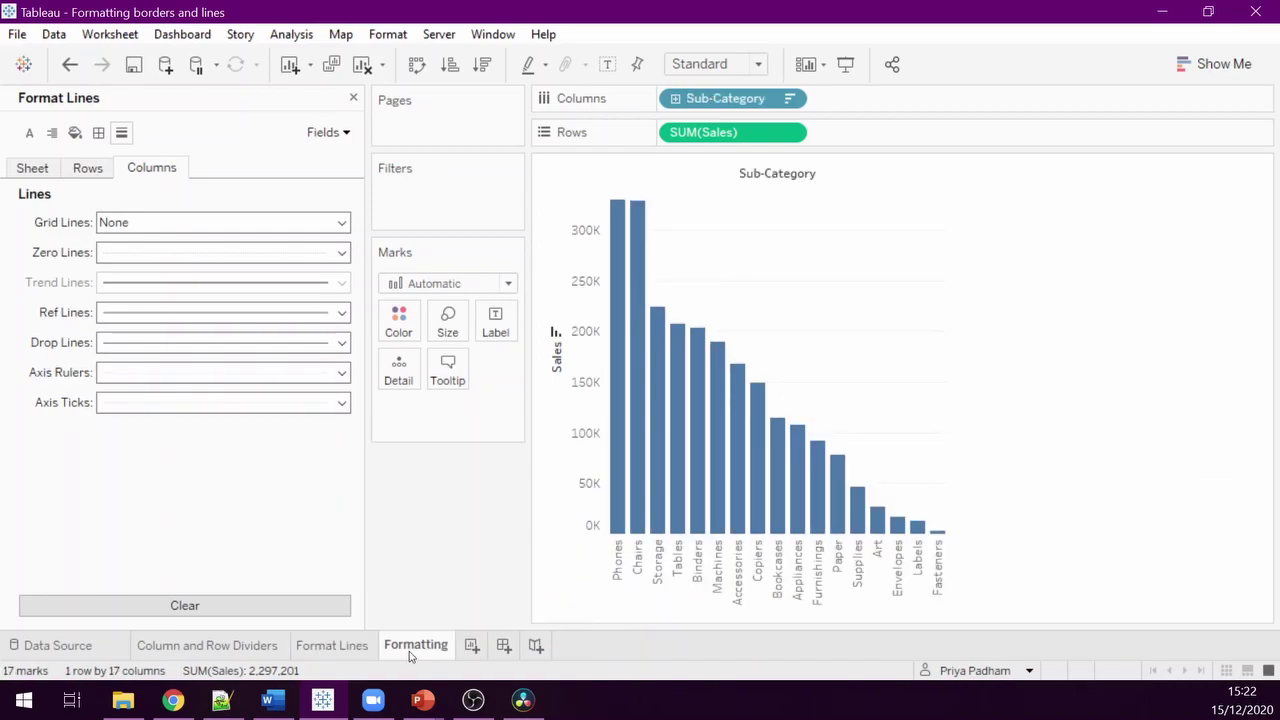
right_click(411, 651)
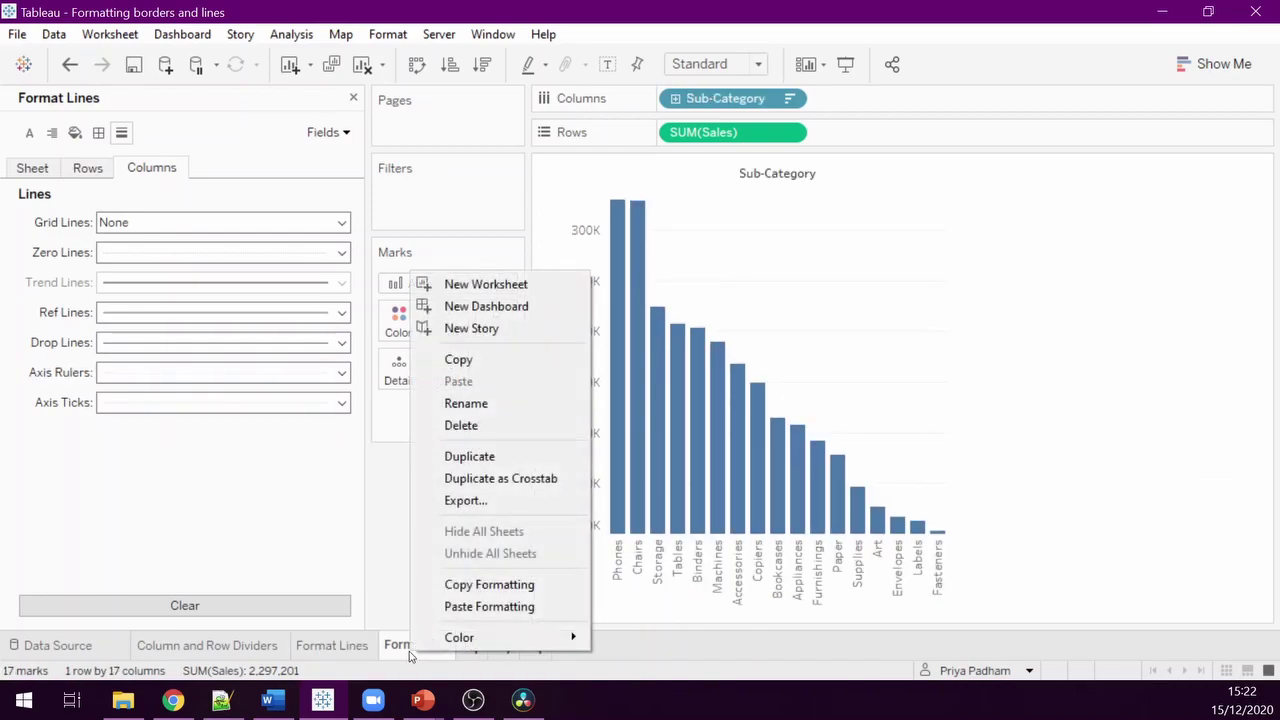
left_click(472, 608)
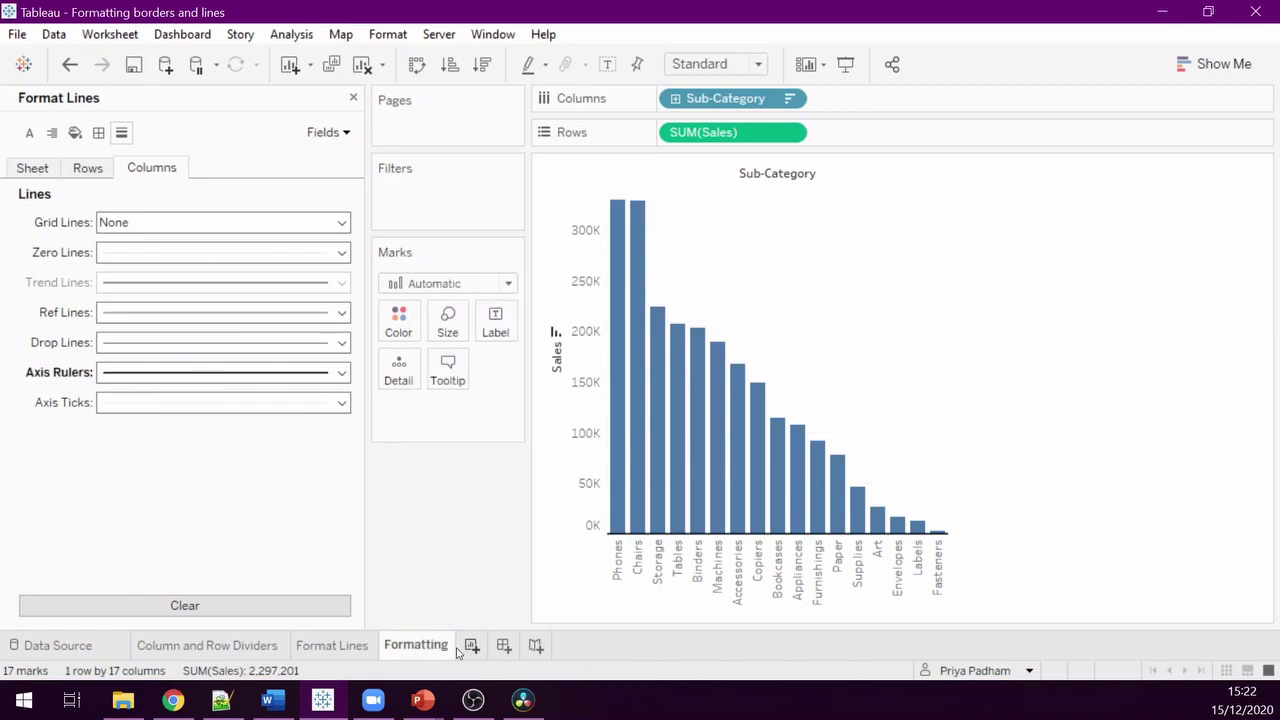